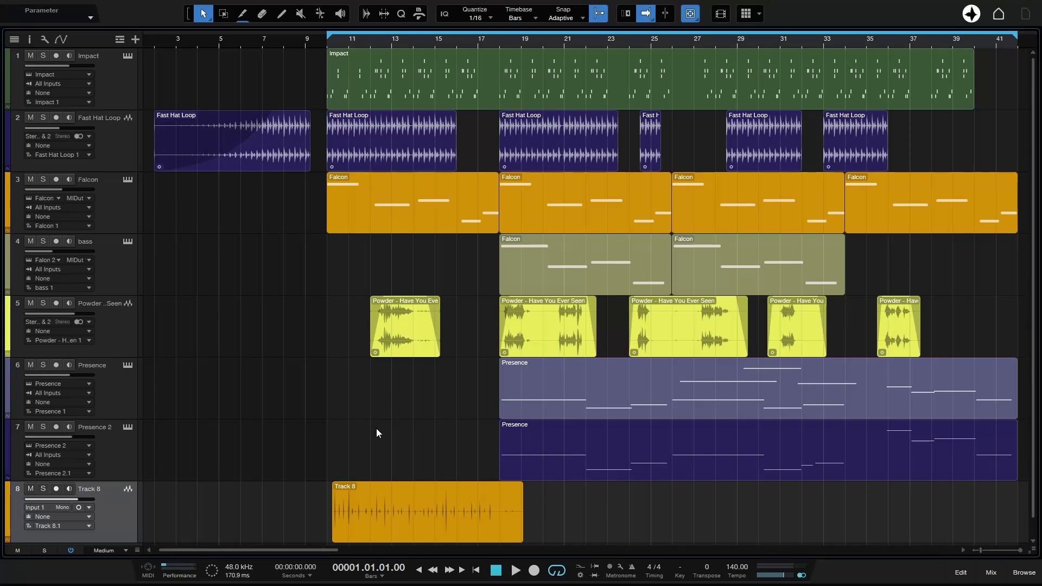
- Select the recorded audio event on Track 8, spanning roughly bars 11 to 19
left_click(468, 525)
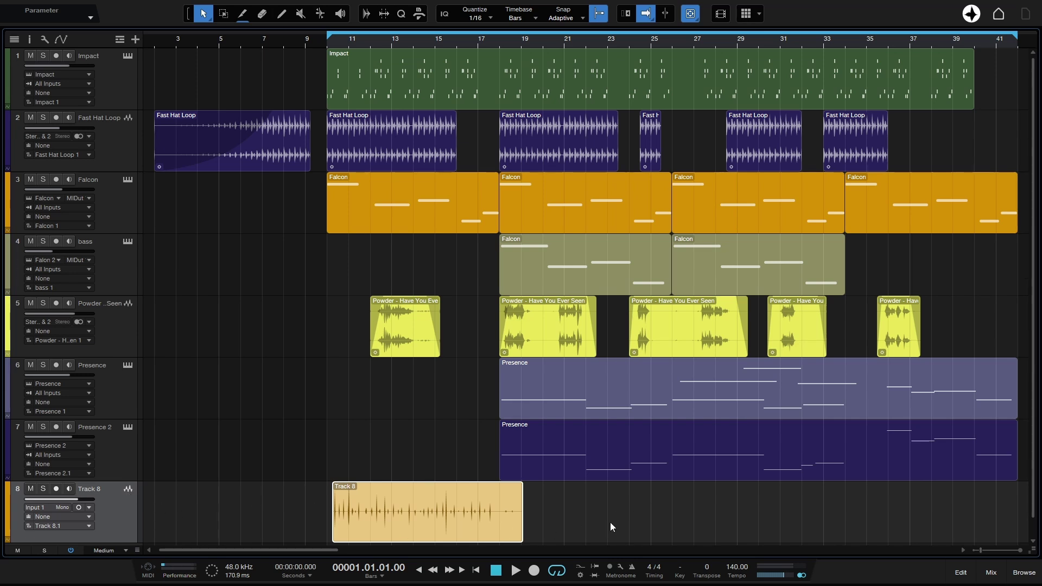
- Delete the recorded audio event from Track 8, leaving that track empty
left_click(406, 514)
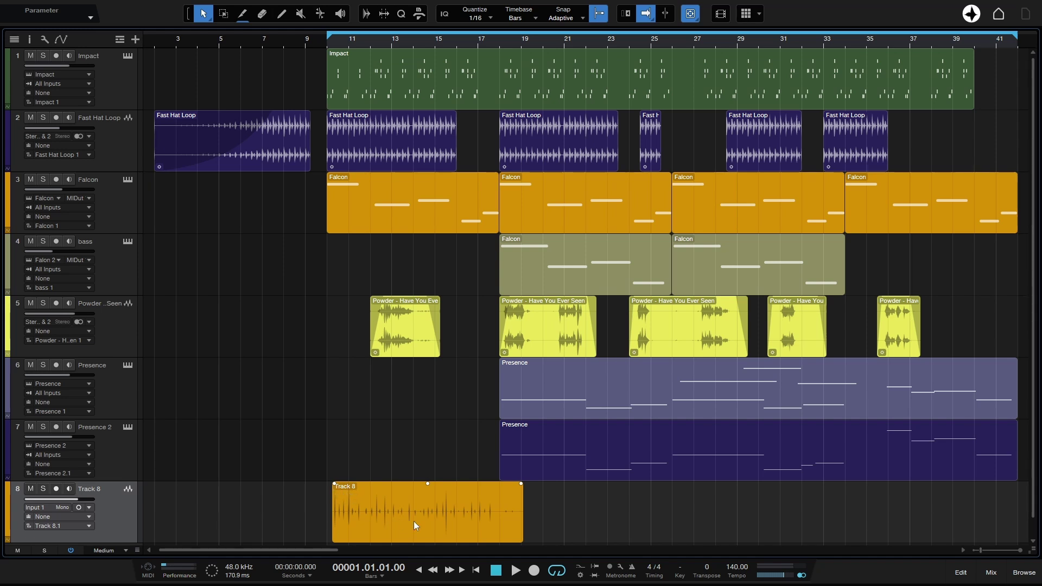
left_click(424, 523)
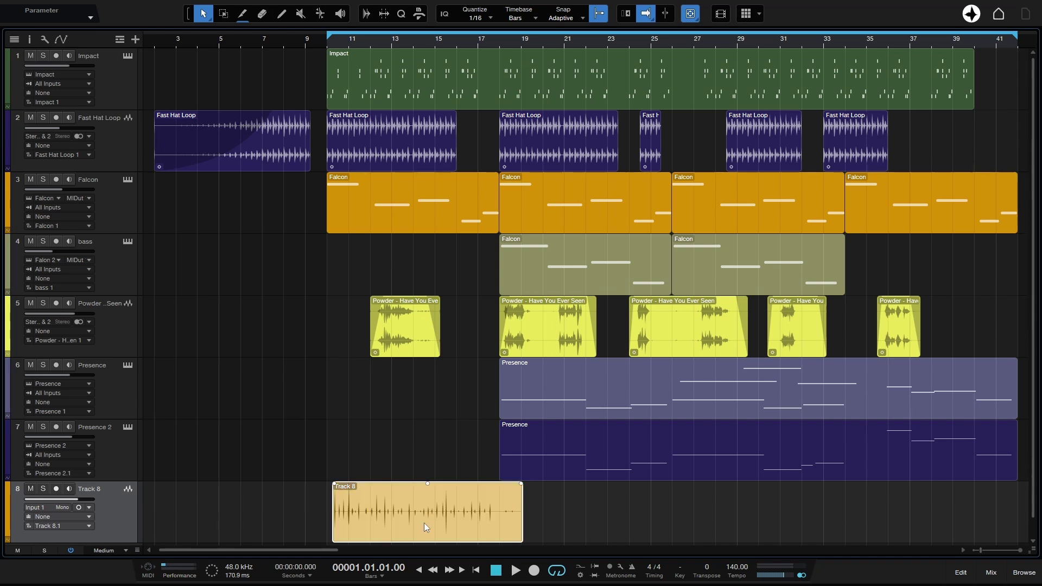
key("Delete")
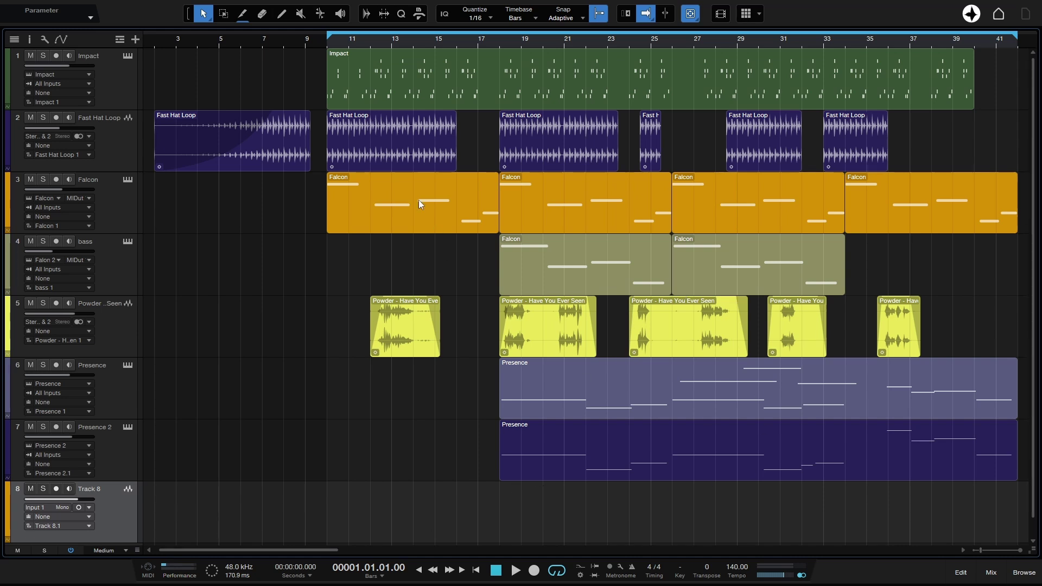
- Show the song's Pool in the browser, then place the Track 8 recording at bar 10 and delete it
left_click(1025, 573)
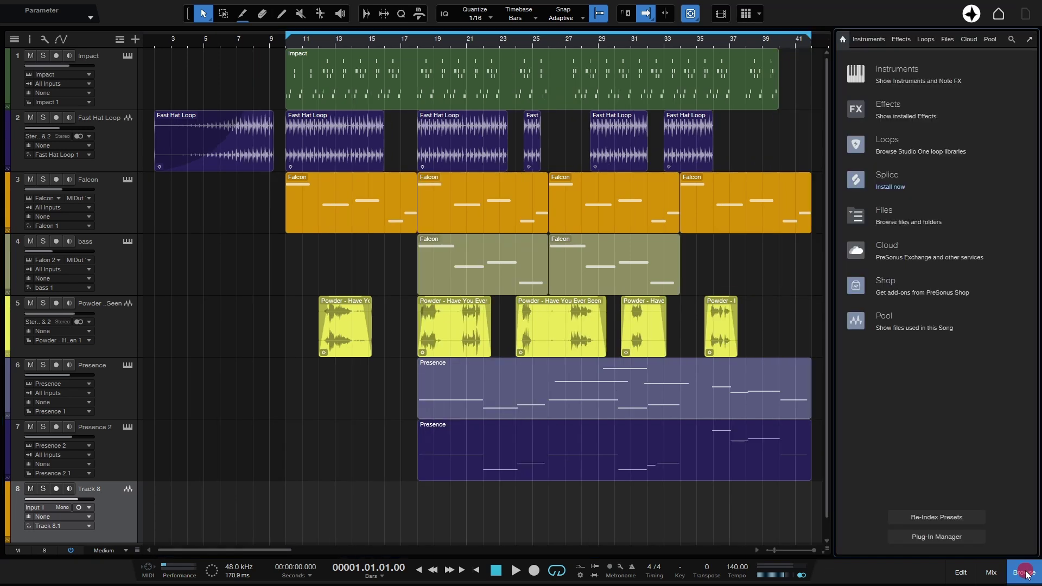
left_click(991, 39)
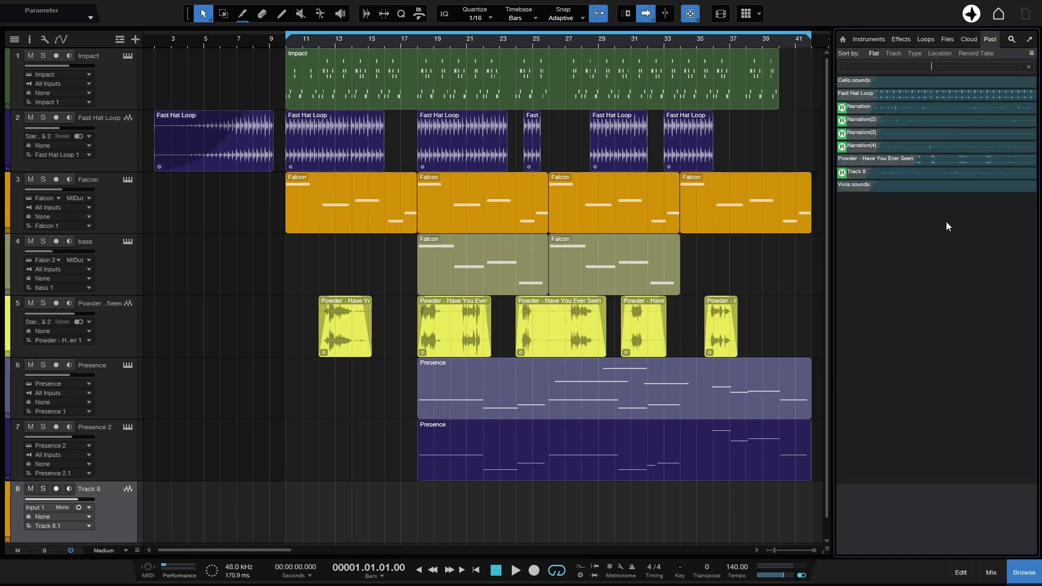
left_click_drag(896, 173, 308, 517)
left_click(491, 513)
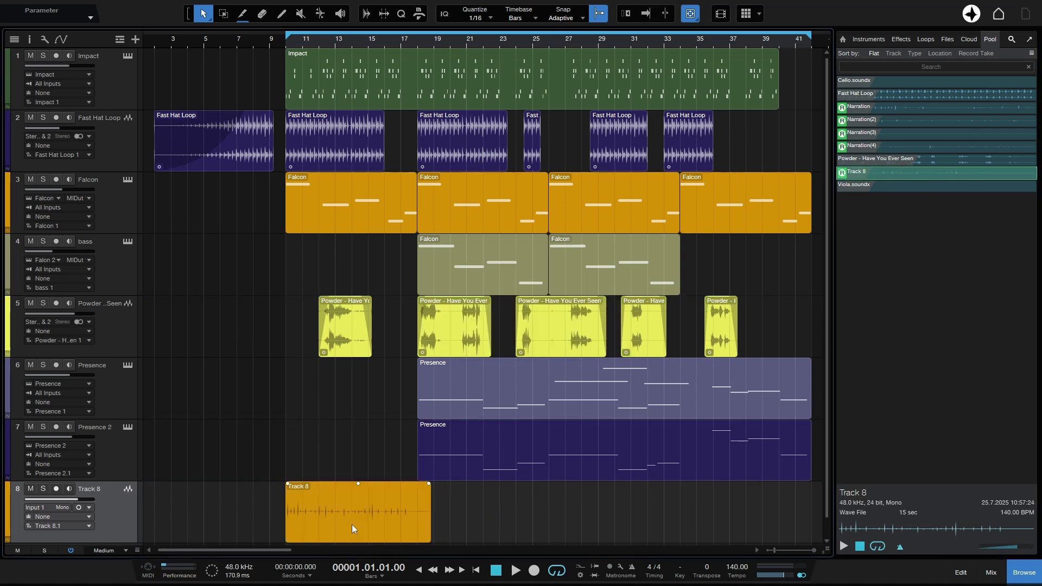
left_click(374, 520)
key("Delete")
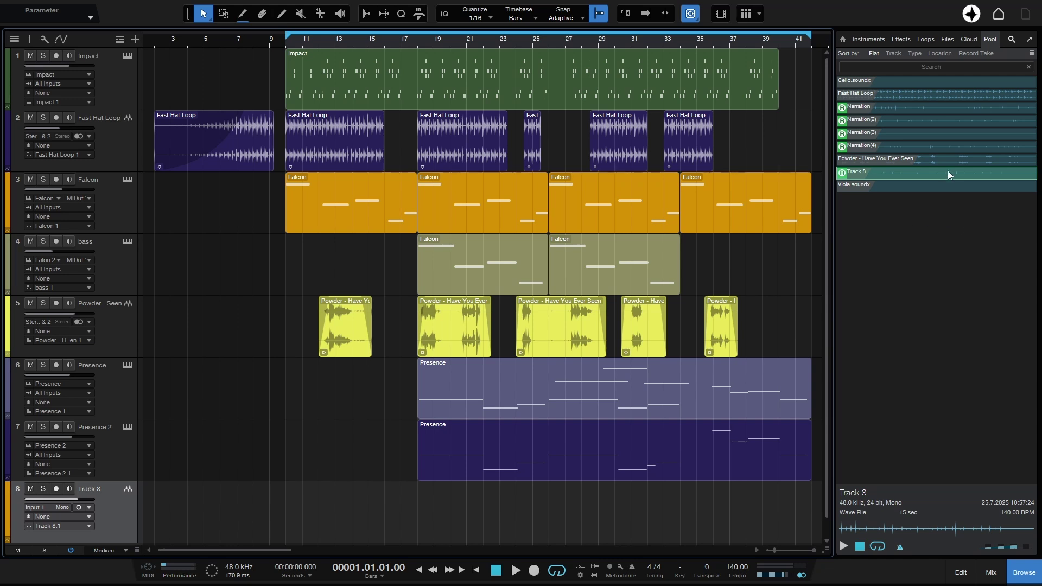
- Remove only the unused Track 8.wav from the Pool, keeping the Narration files
left_click(919, 233)
right_click(920, 234)
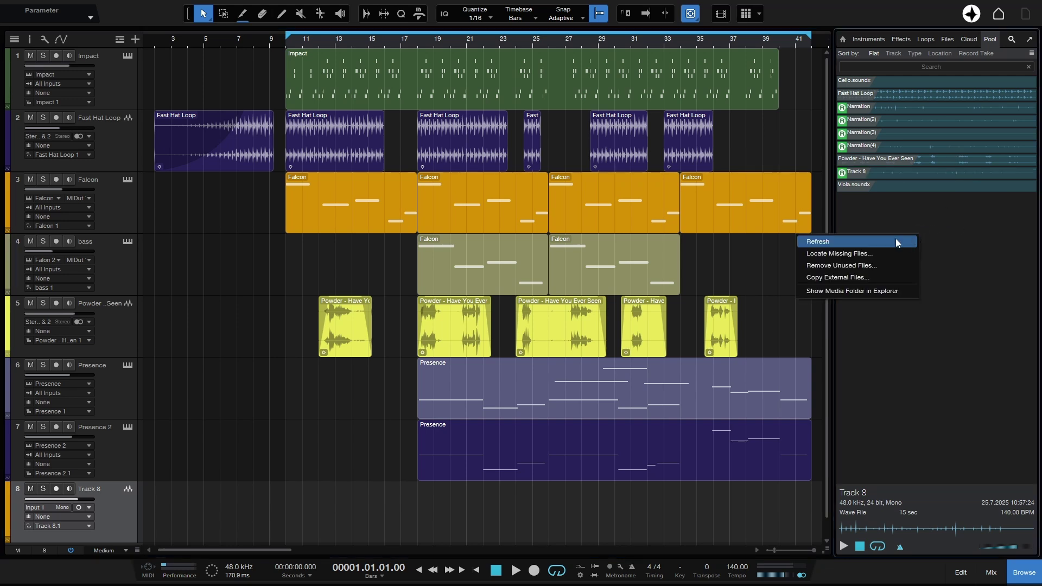
left_click(885, 266)
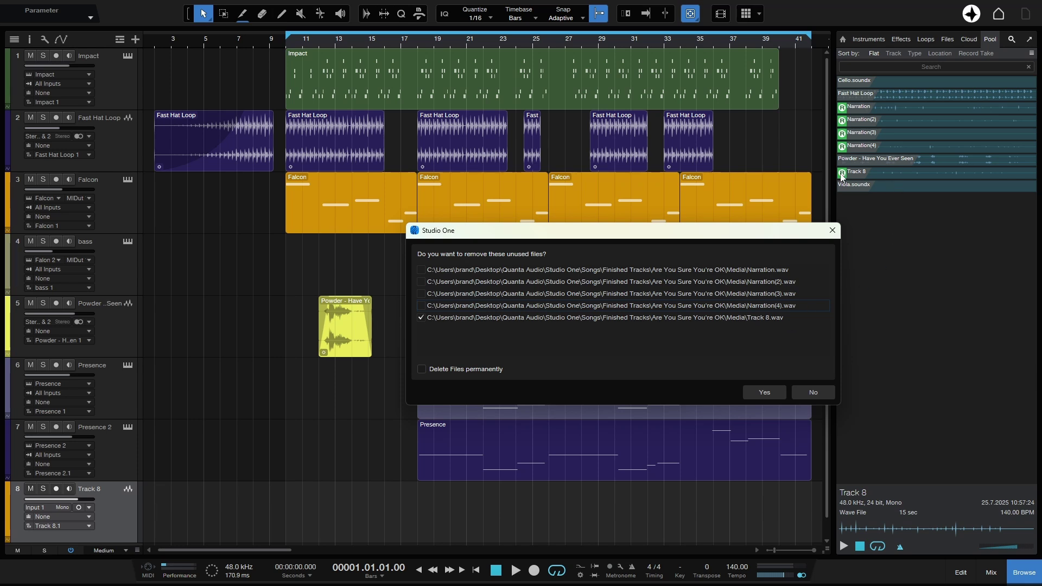
left_click(752, 394)
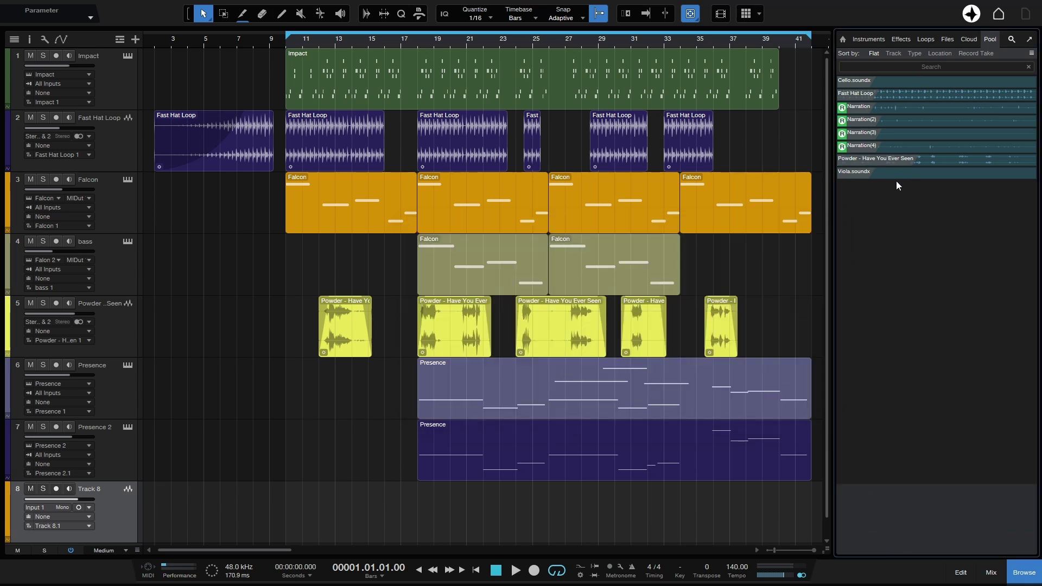
- Leave full screen and browse File Explorer to the Are You Sure You're OK song's Media folder
left_click(895, 210)
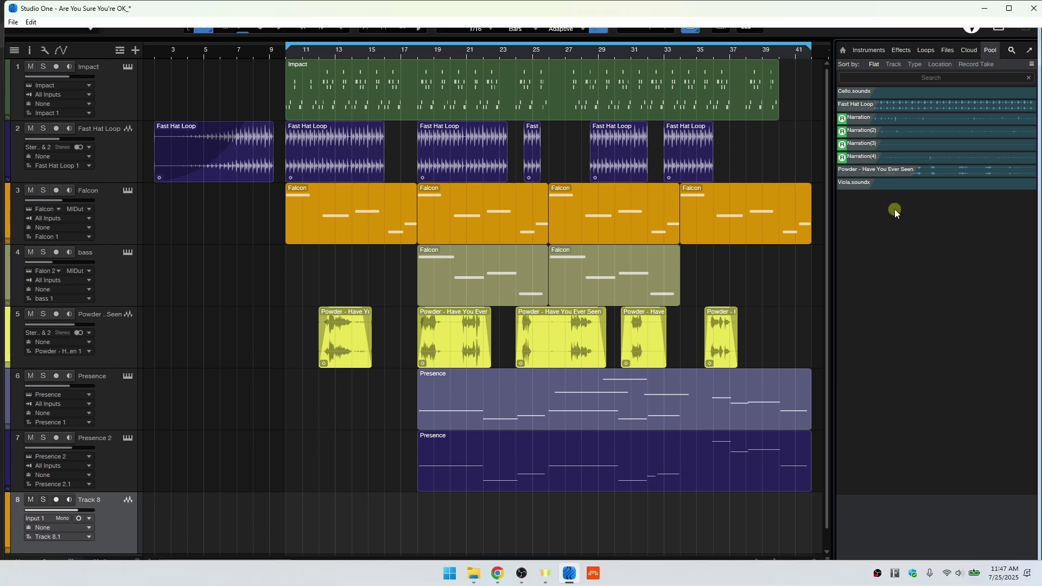
left_click(471, 577)
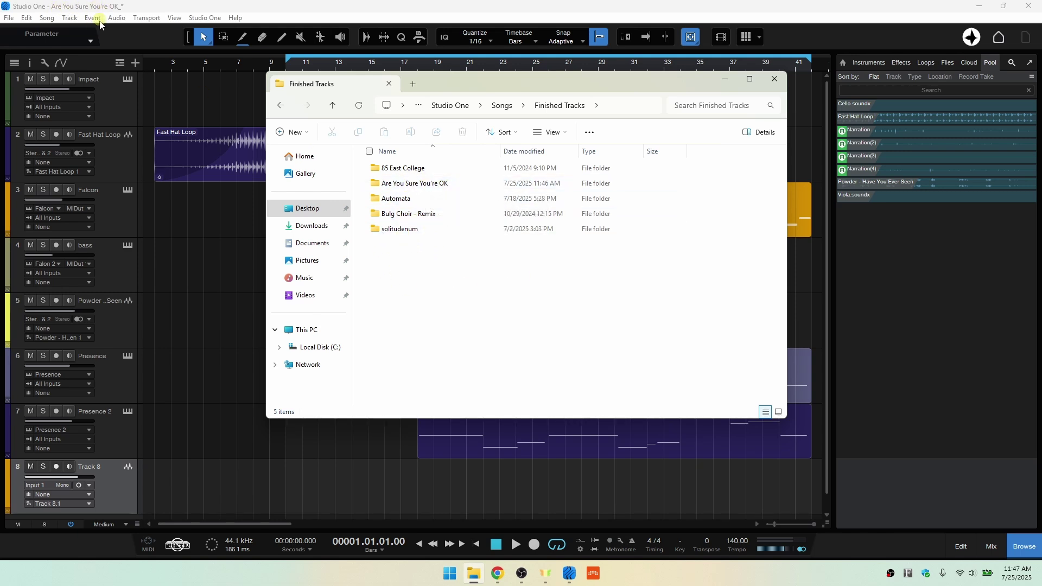
double_click(425, 185)
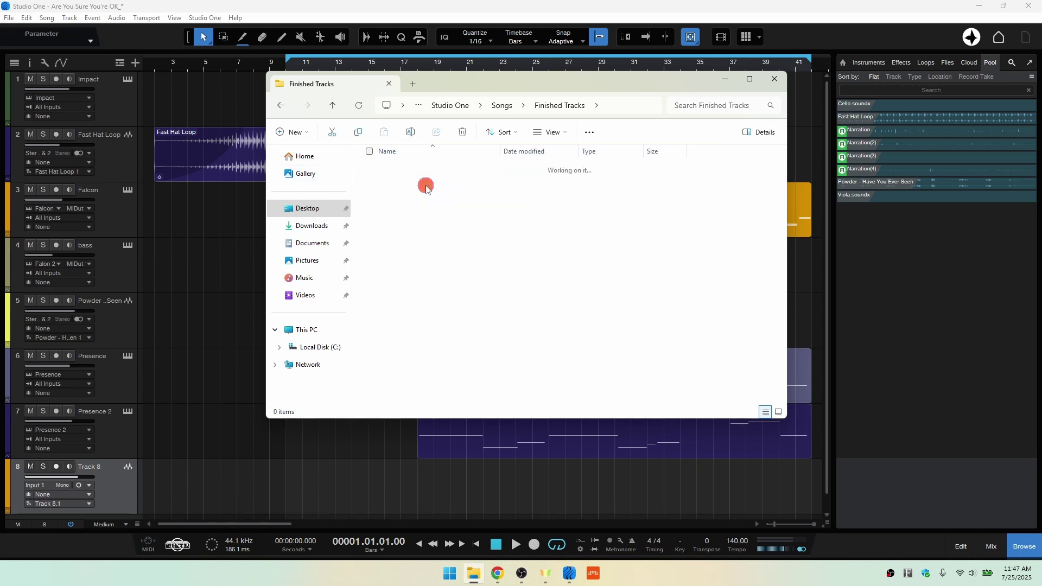
double_click(391, 199)
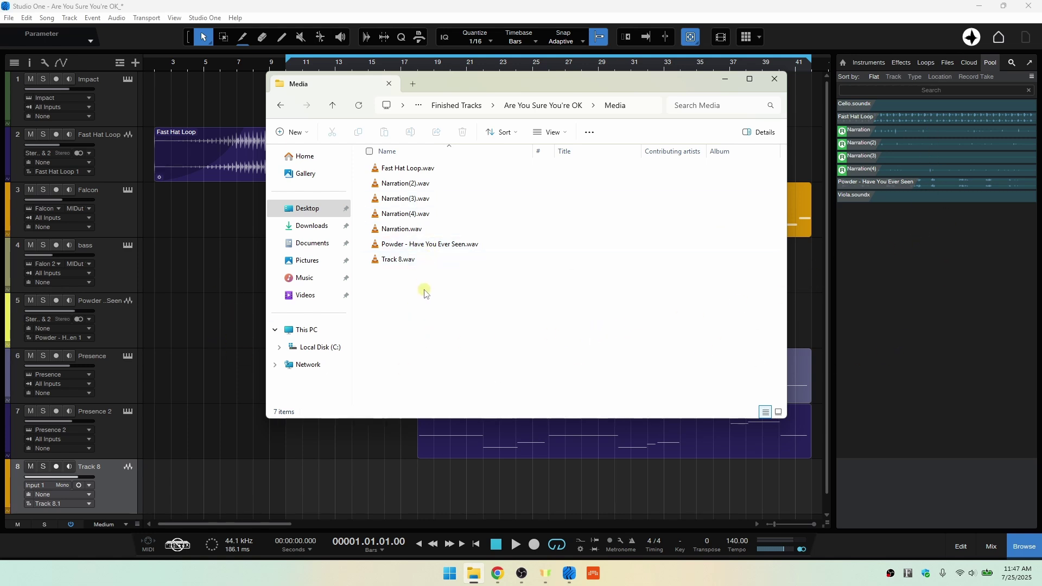
- Delete Track 8.wav from the Media folder and minimize File Explorer
left_click(400, 263)
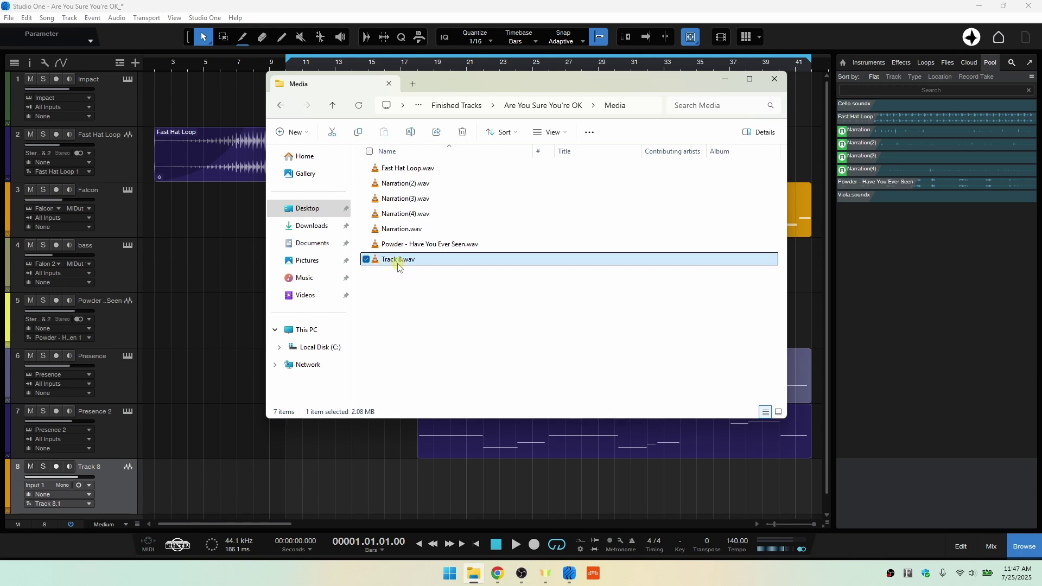
left_click(461, 135)
left_click(562, 314)
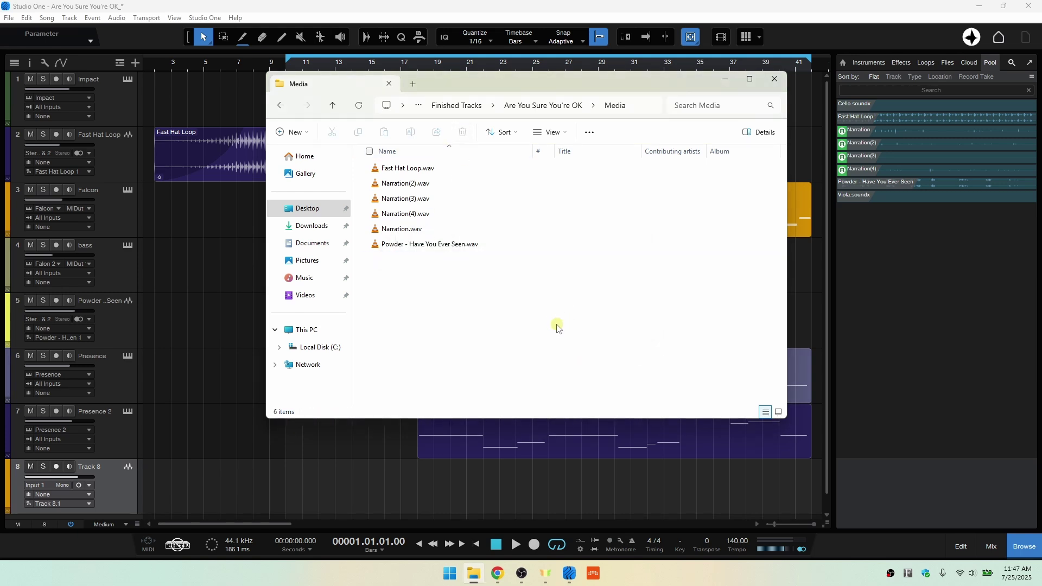
left_click(725, 79)
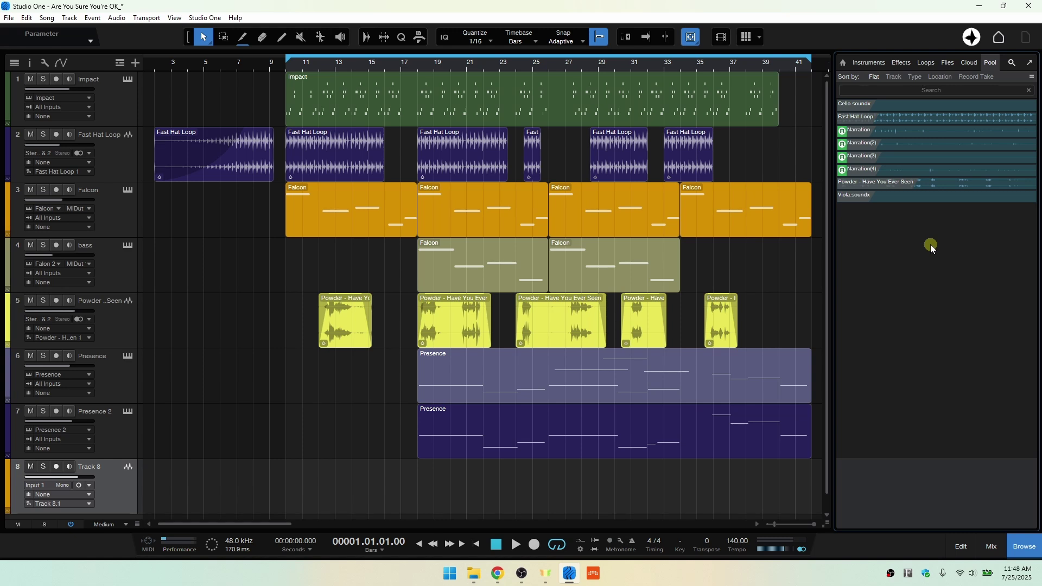
- Remove the four unused Narration files from the Pool, deleting them permanently, then reopen the Media folder
right_click(907, 252)
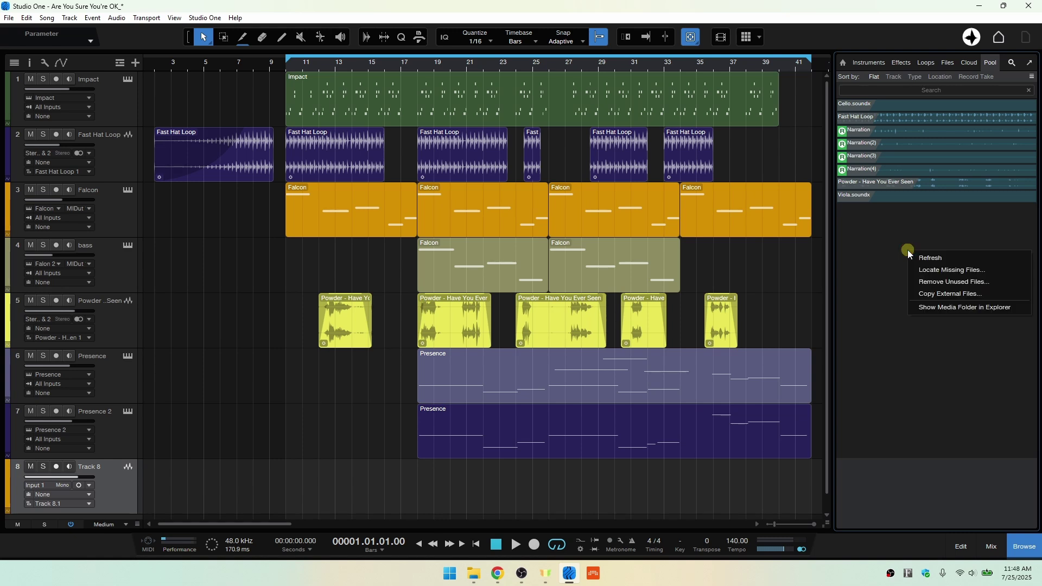
left_click(942, 281)
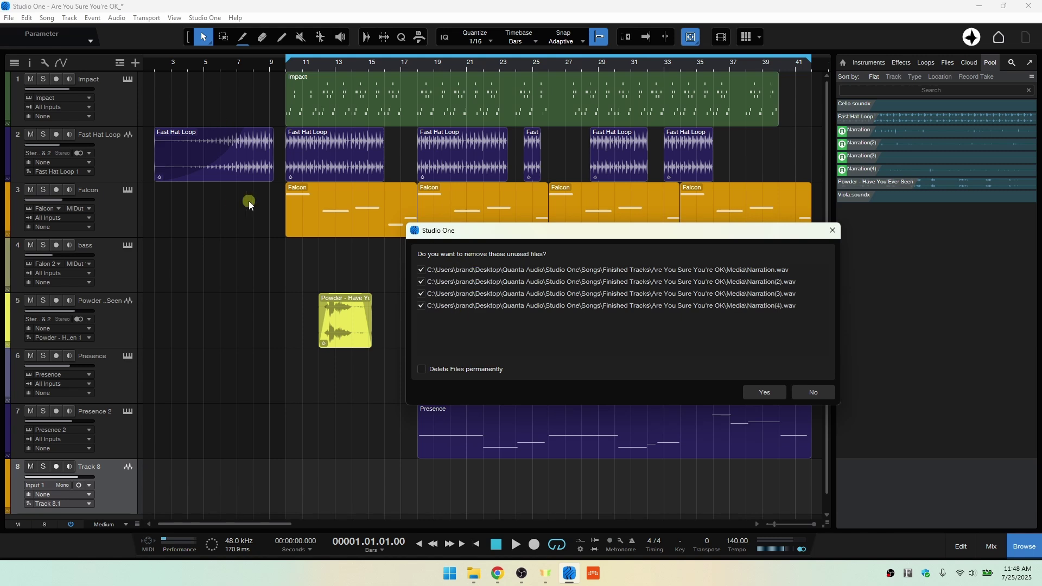
left_click(423, 369)
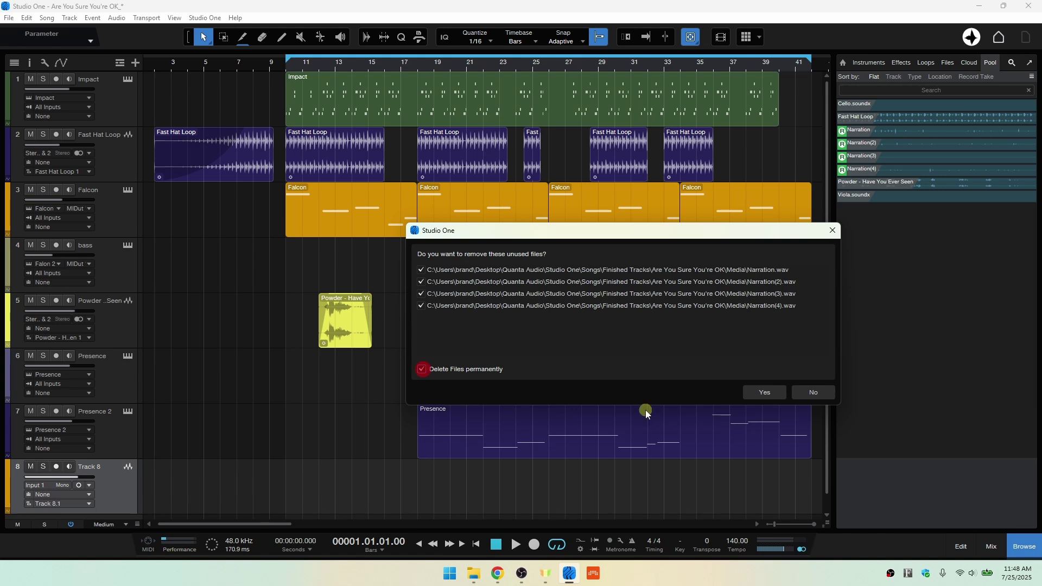
left_click(765, 393)
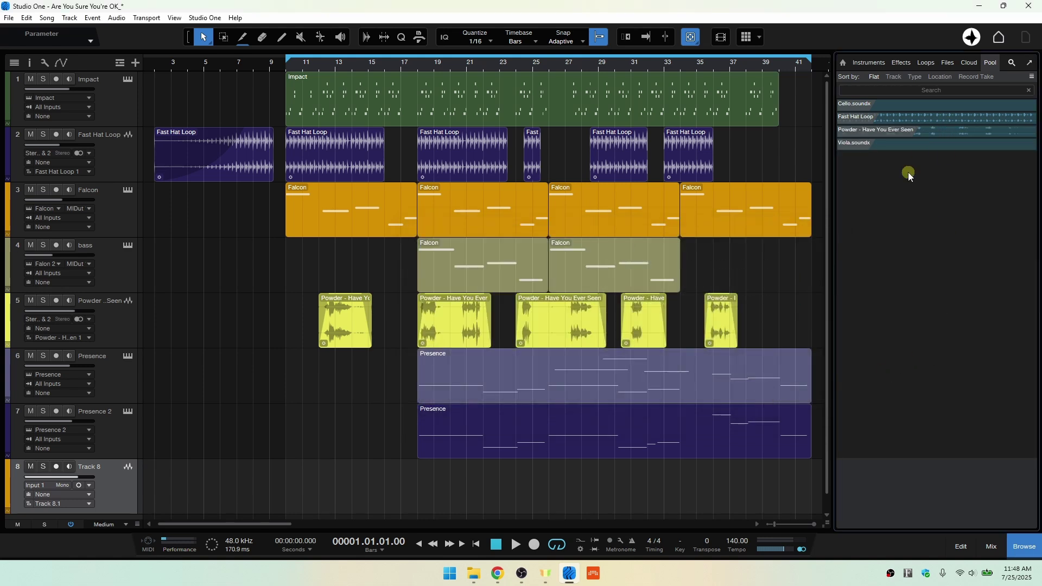
left_click(474, 576)
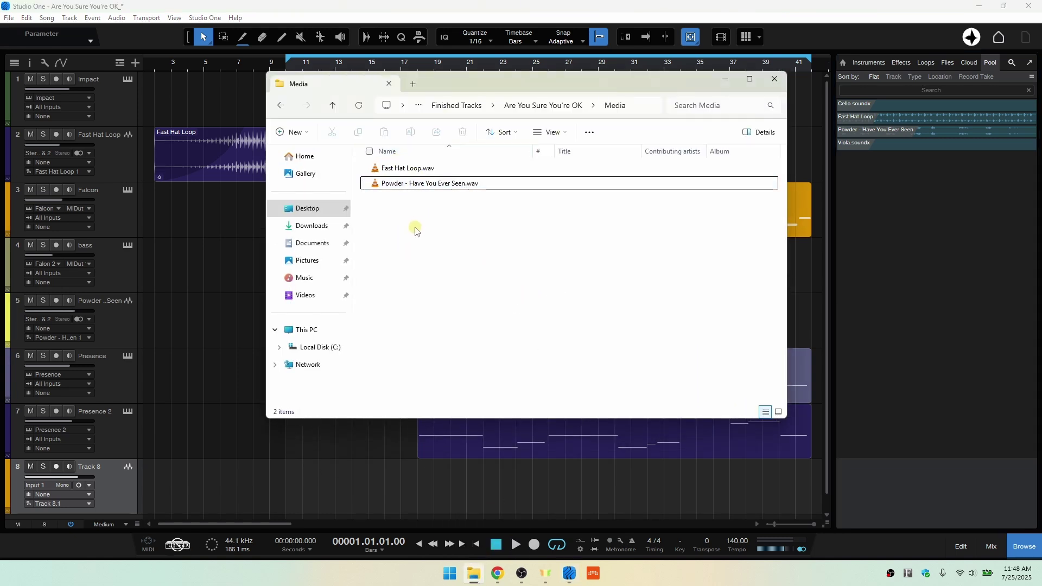
- Close the File Explorer Media window and bring the Studio One Pool back into focus
left_click(774, 78)
left_click(907, 254)
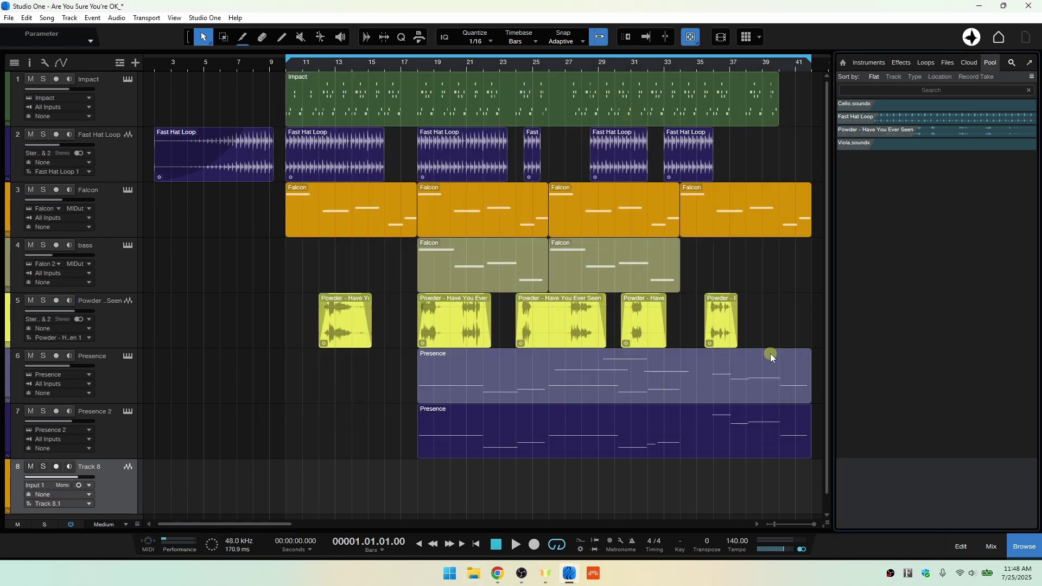
- Return Studio One to full screen with F11 from the arrangement
left_click(216, 396)
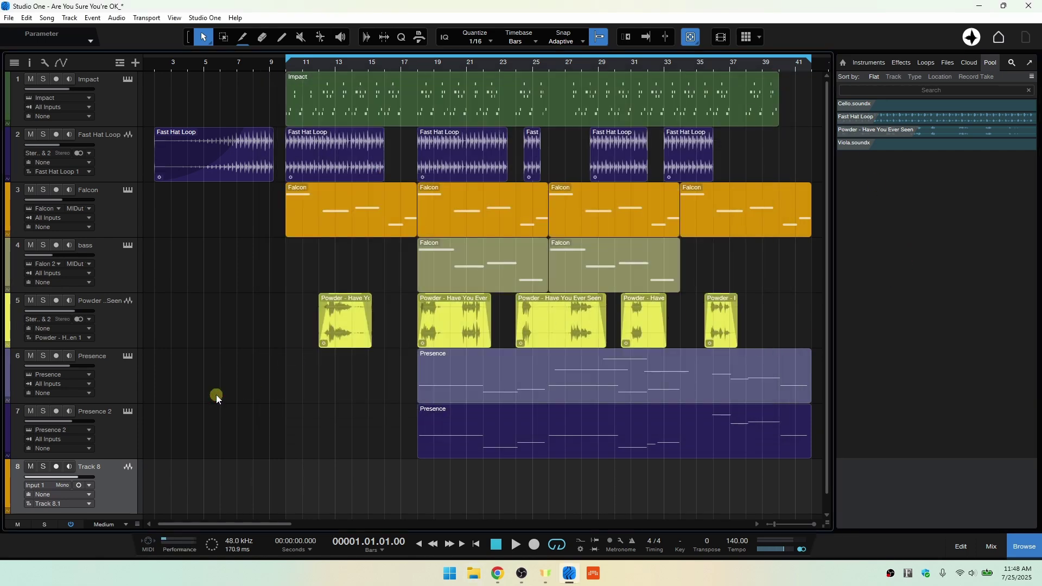
key("F11")
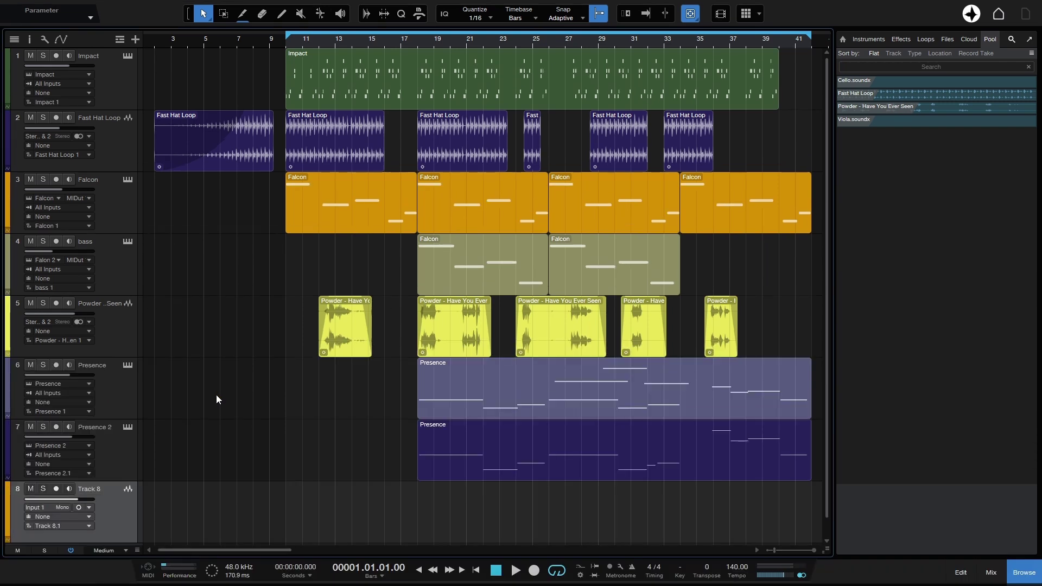